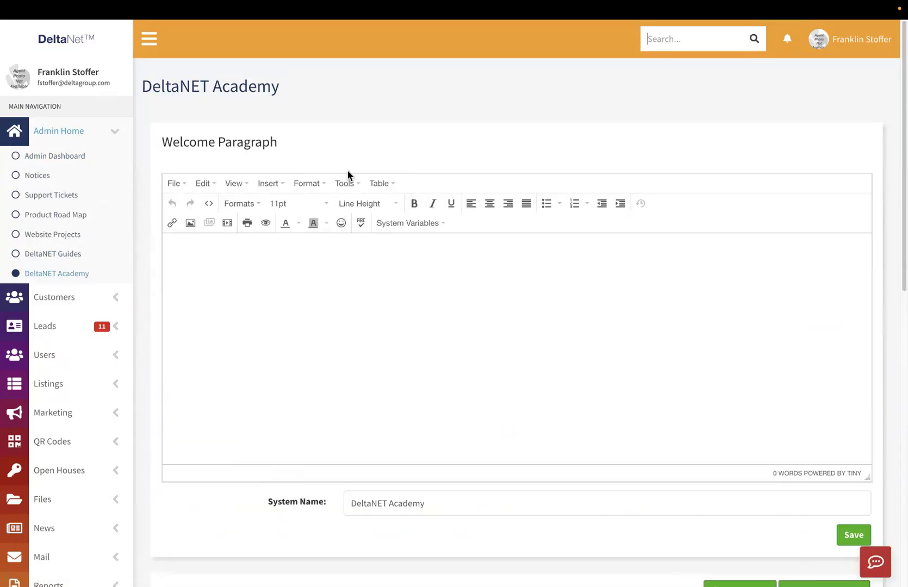
Step: Review the DeltaNET Academy page down to Reporting, view the first listed agent's assigned courses, and close the details
scroll(347, 170, "down", 3)
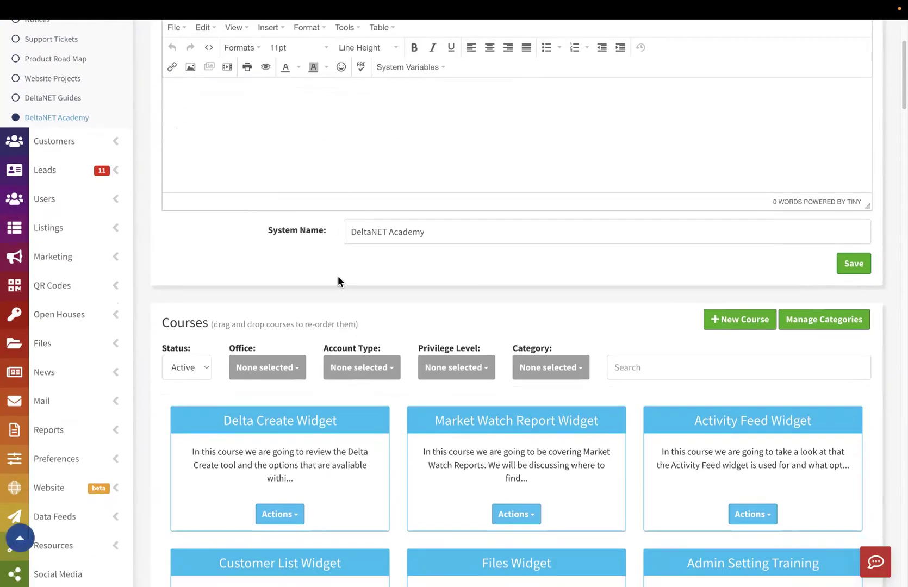
scroll(337, 276, "down", 4)
scroll(213, 191, "down", 1)
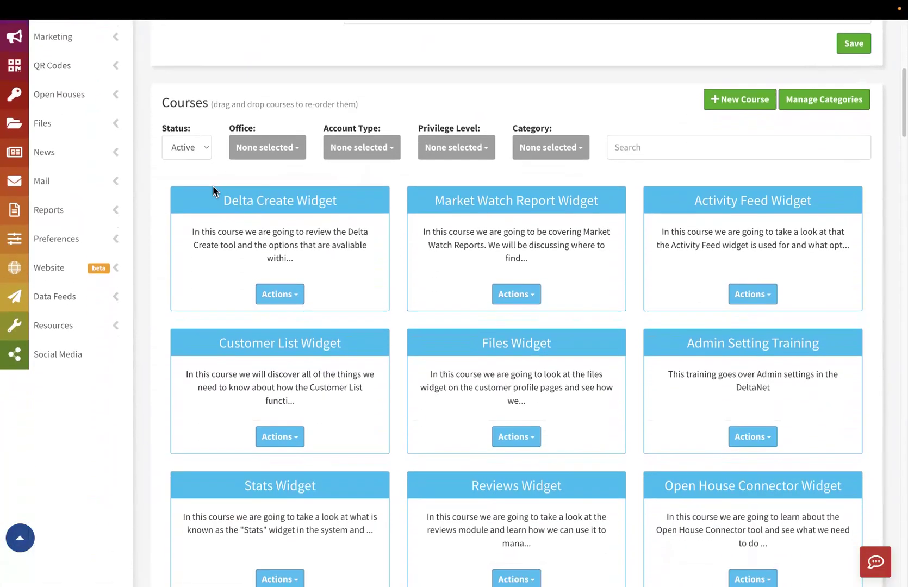
scroll(439, 198, "down", 1)
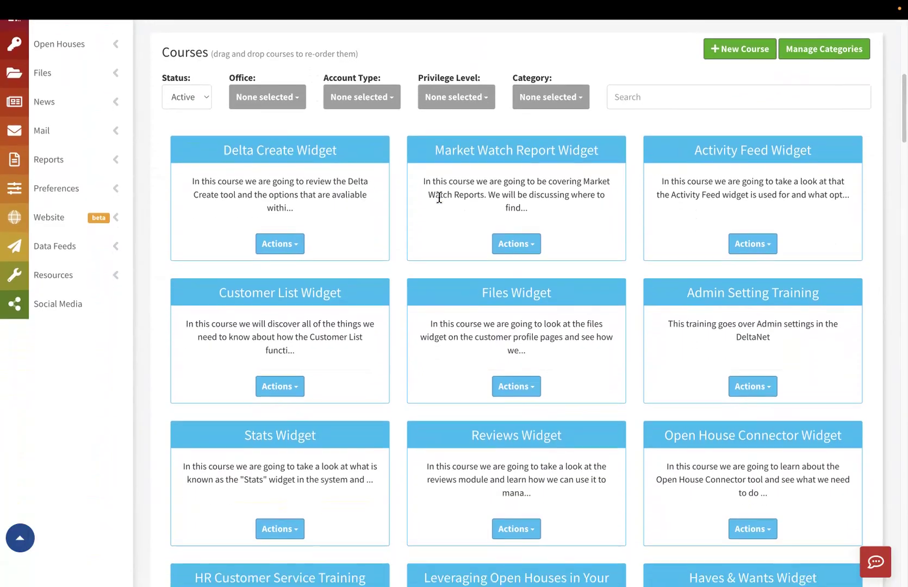
scroll(439, 197, "down", 19)
scroll(440, 198, "down", 20)
scroll(439, 198, "down", 5)
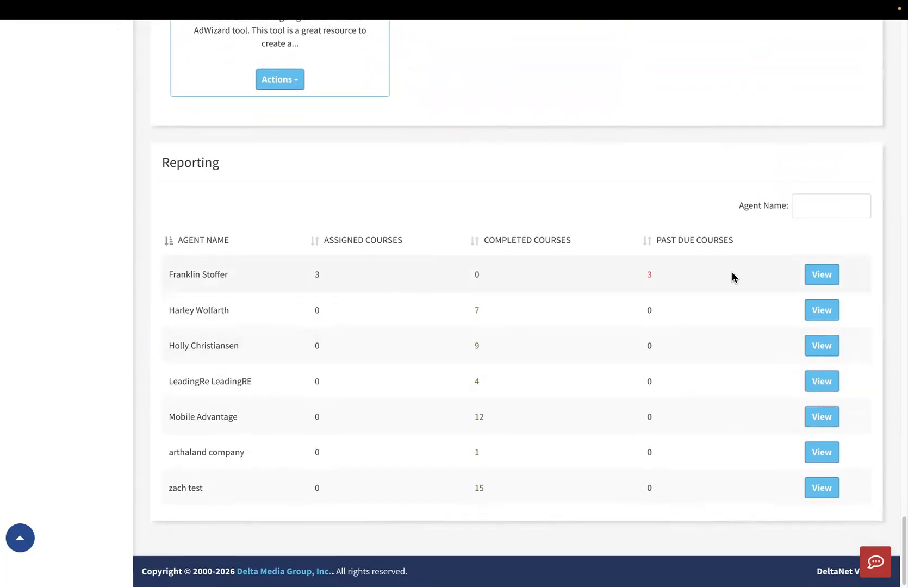
left_click(817, 279)
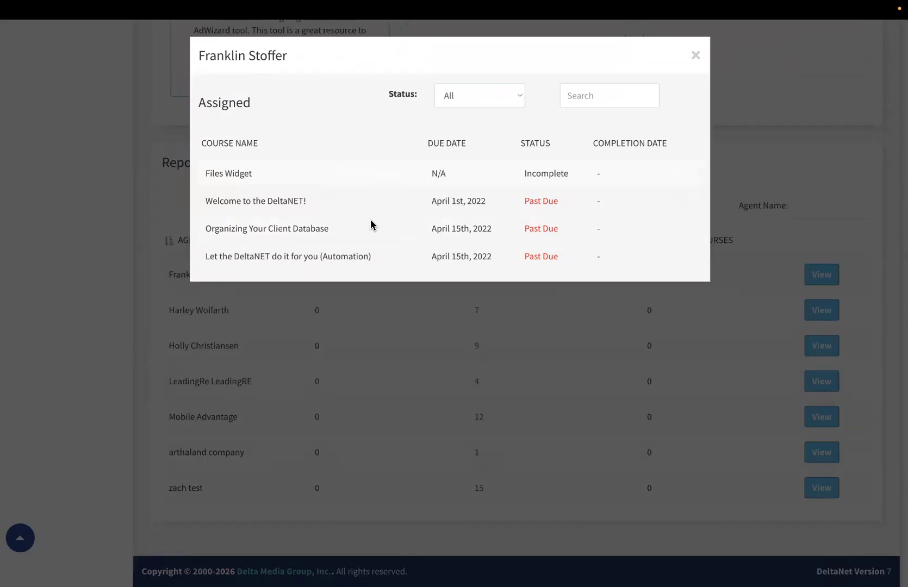
left_click(695, 55)
Step: Open the new course form, review its fields, try to continue with the course name empty, and close it
scroll(401, 329, "up", 10)
scroll(401, 332, "up", 20)
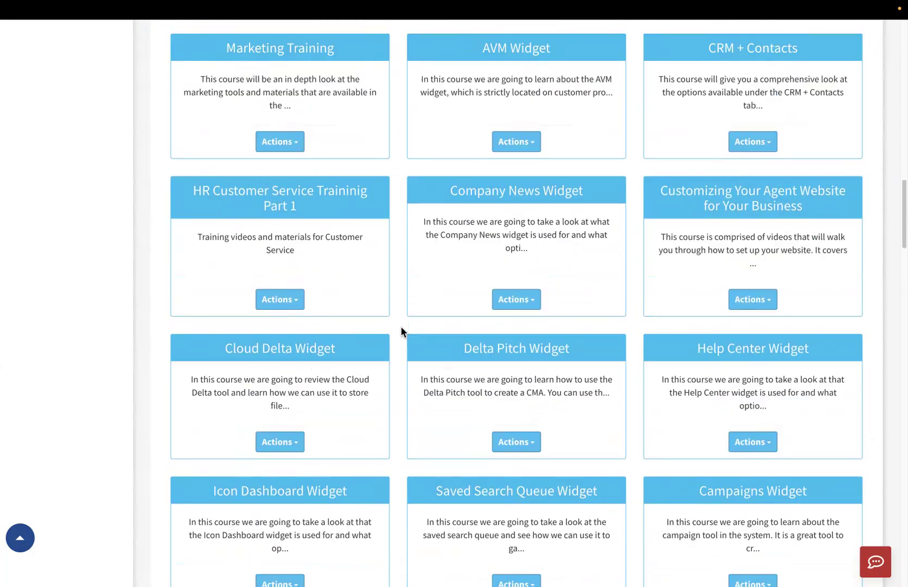
scroll(400, 326, "up", 8)
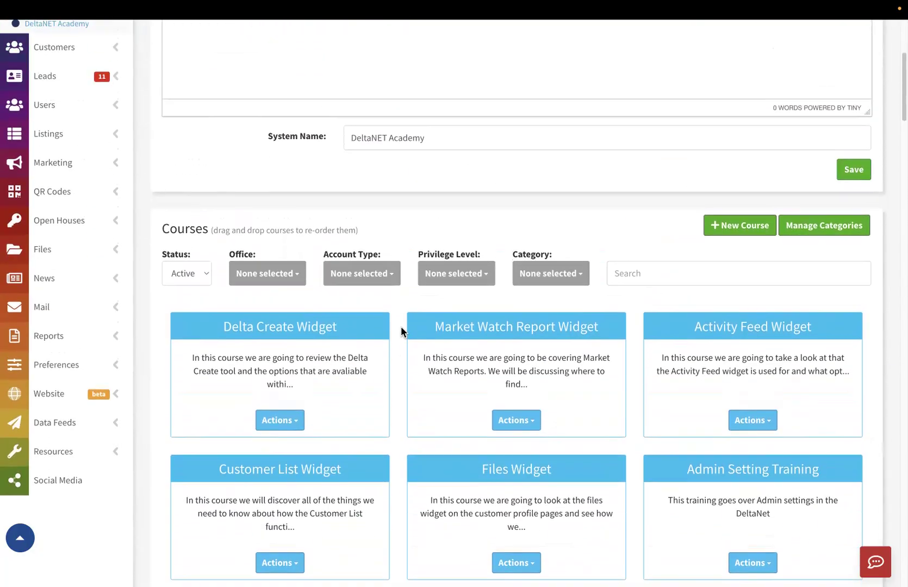
left_click(721, 235)
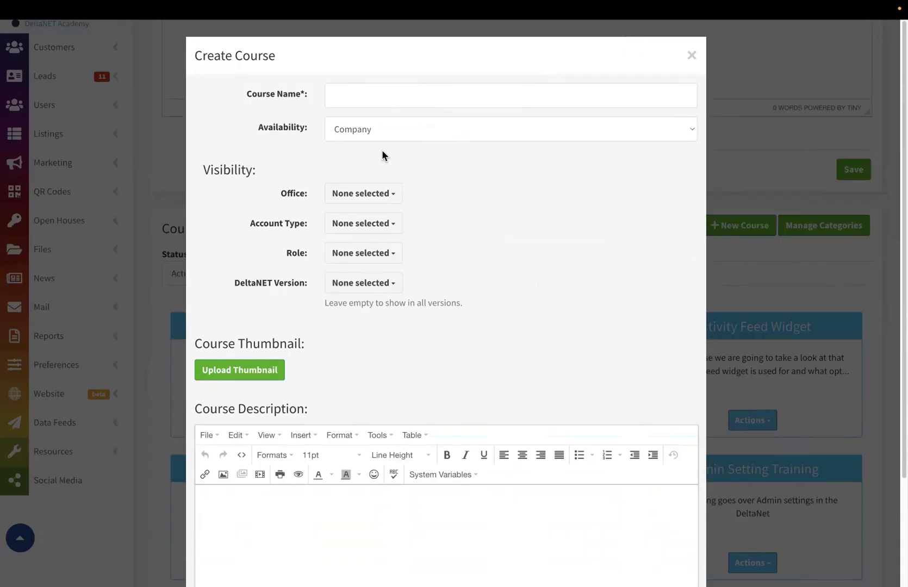
scroll(382, 151, "down", 2)
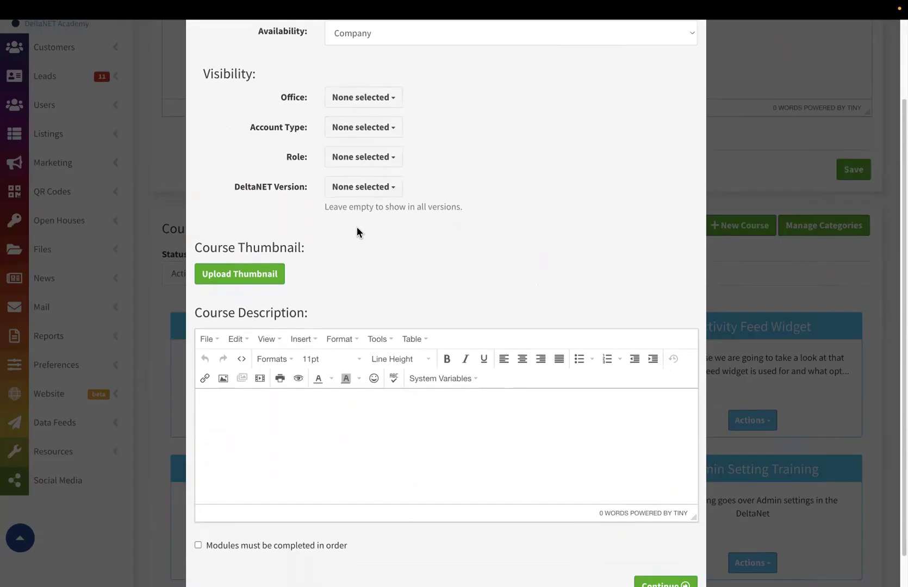
scroll(357, 227, "down", 1)
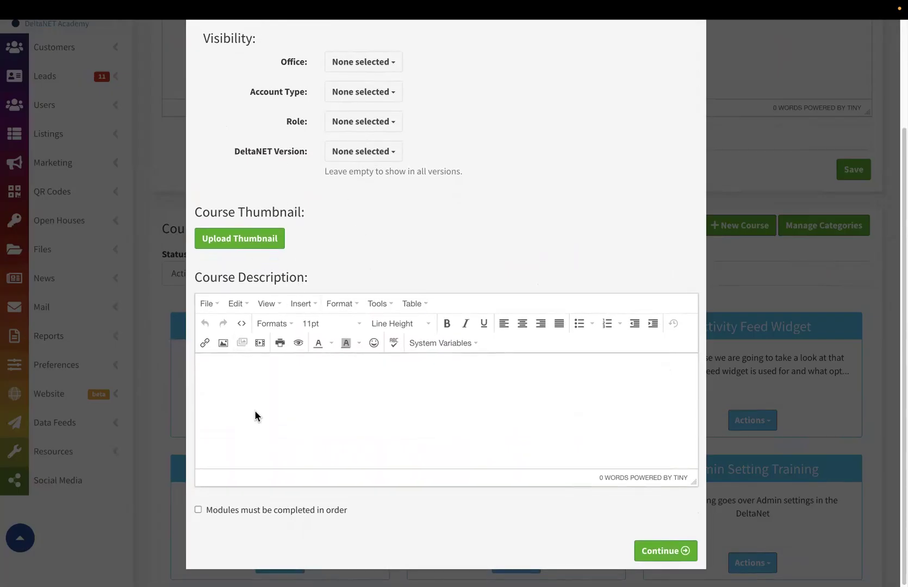
left_click(659, 549)
scroll(462, 379, "up", 4)
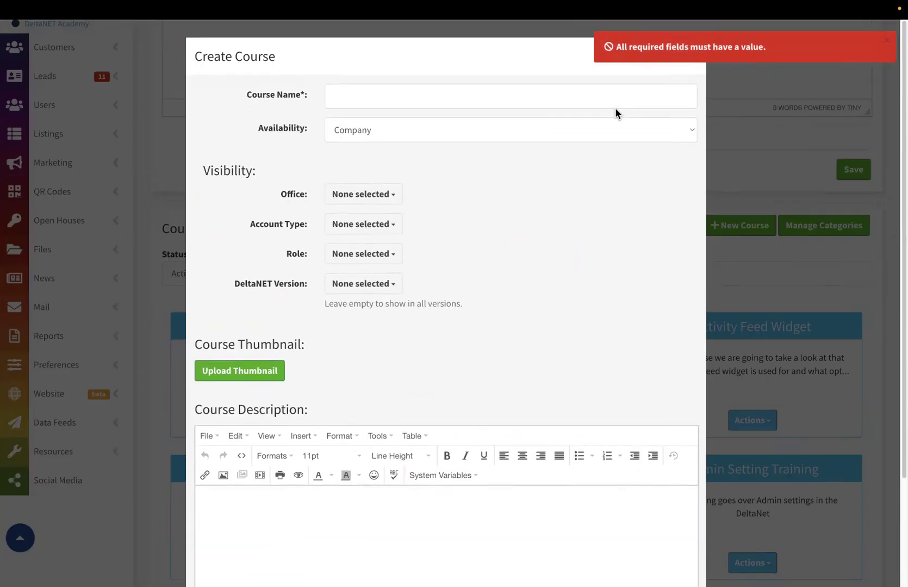
left_click(783, 109)
Step: Open the Delta Create Widget course for management and review its settings, description and modules
scroll(565, 283, "down", 3)
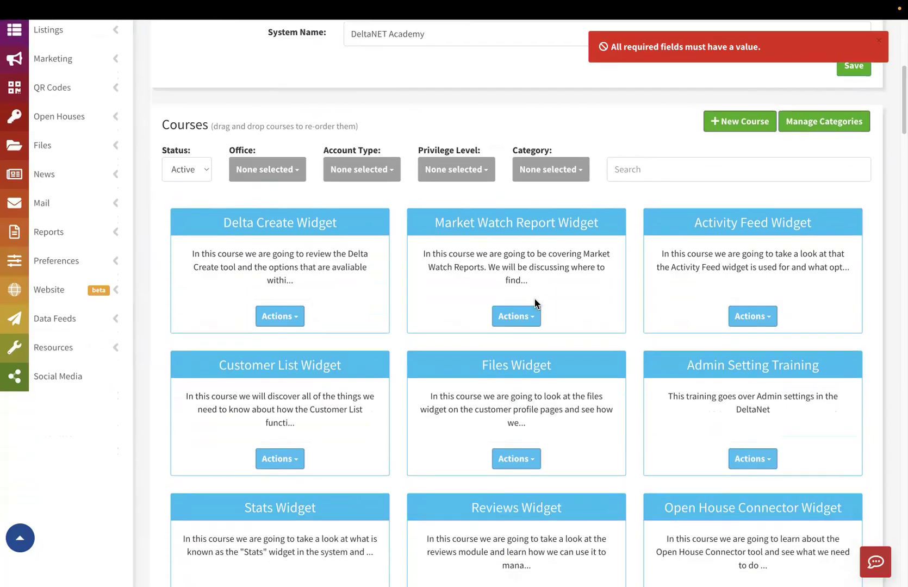
left_click(278, 231)
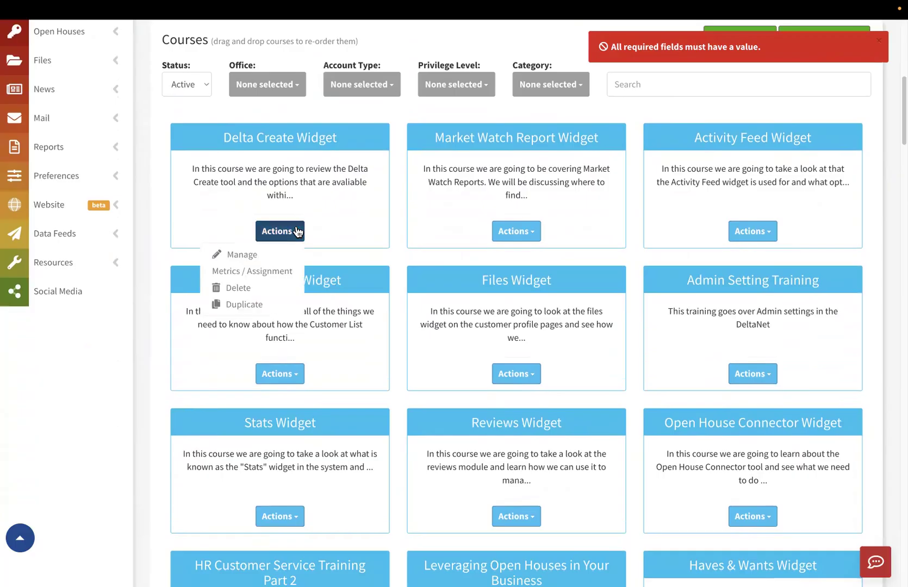
left_click(274, 256)
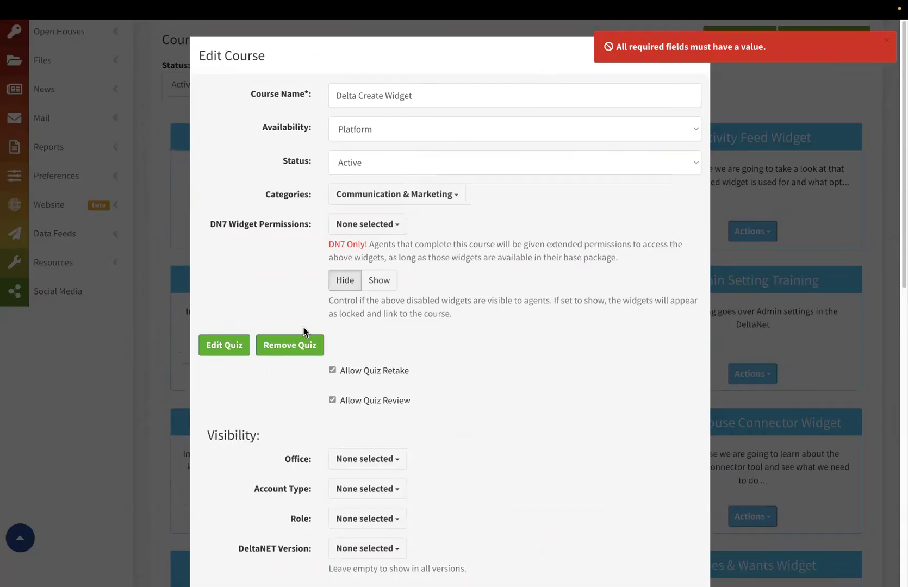
scroll(303, 326, "down", 1)
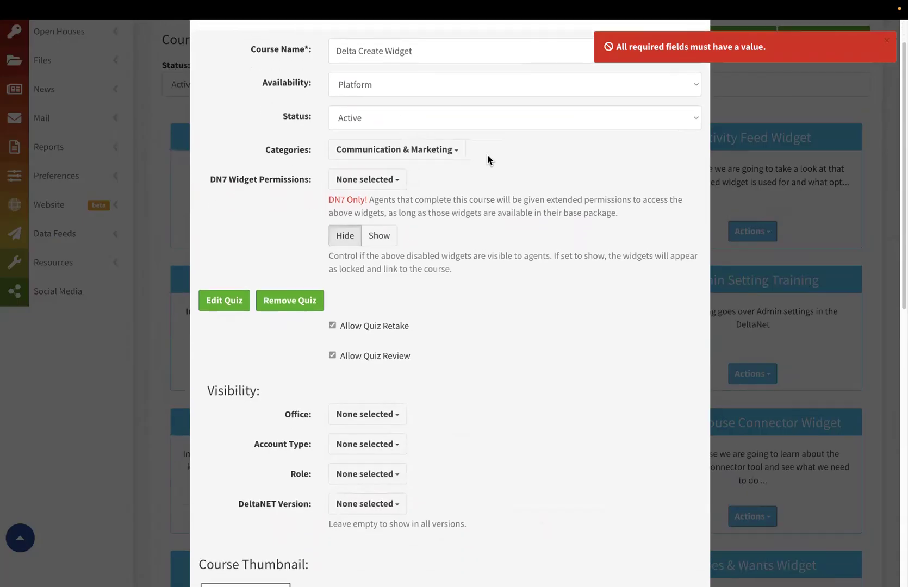
left_click(887, 39)
scroll(458, 322, "down", 5)
scroll(358, 356, "down", 6)
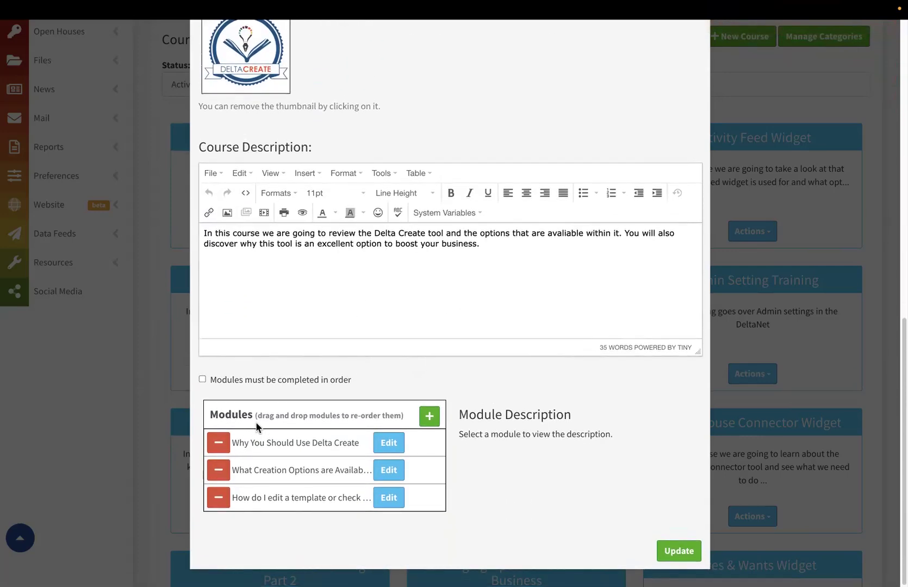
Step: Open the module "Why You Should Use Delta Create", review its description and slide options, and close the editor
left_click(390, 447)
scroll(301, 460, "down", 1)
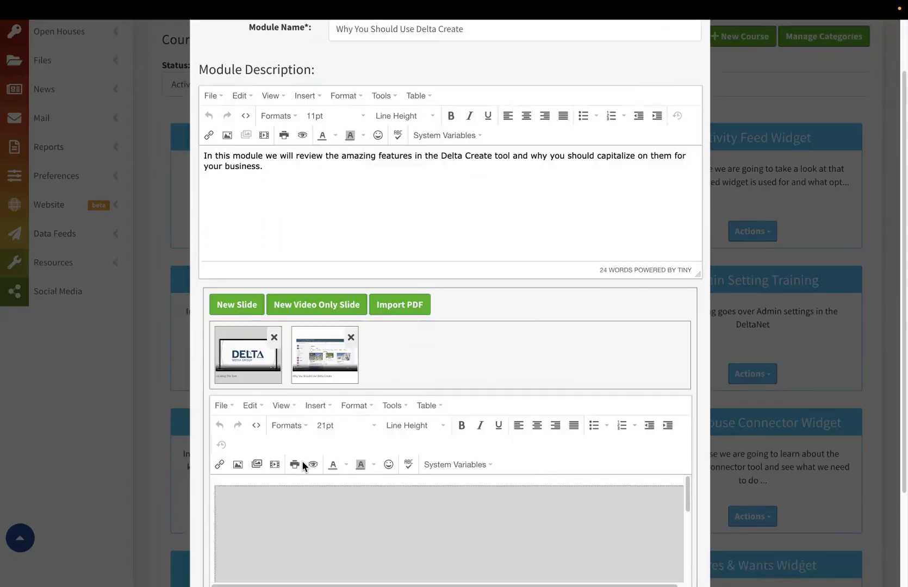
scroll(301, 461, "down", 2)
scroll(301, 460, "up", 3)
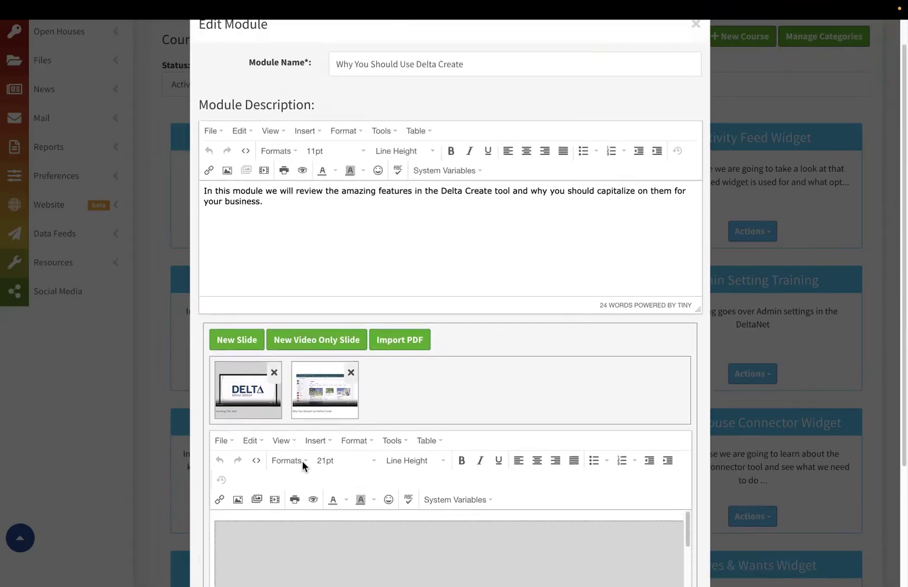
scroll(277, 257, "down", 2)
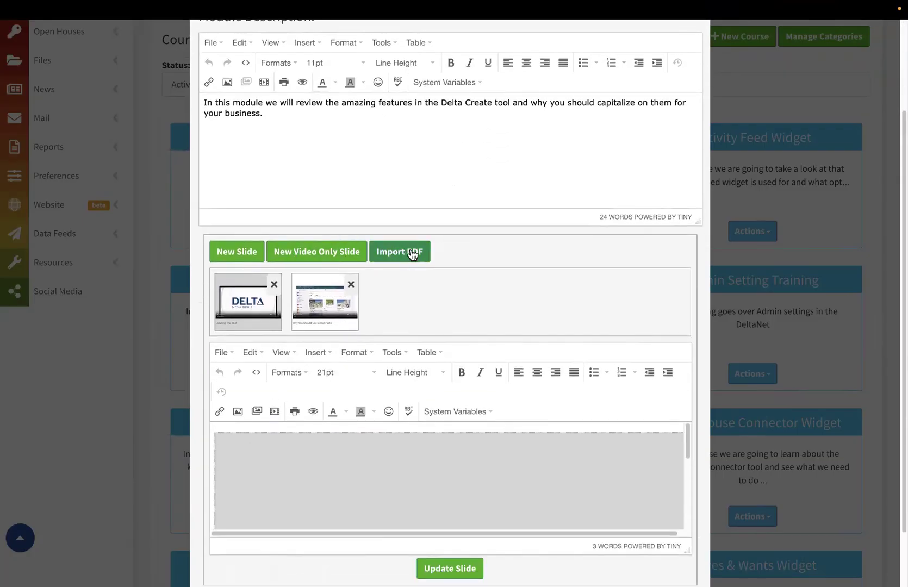
scroll(488, 297, "down", 1)
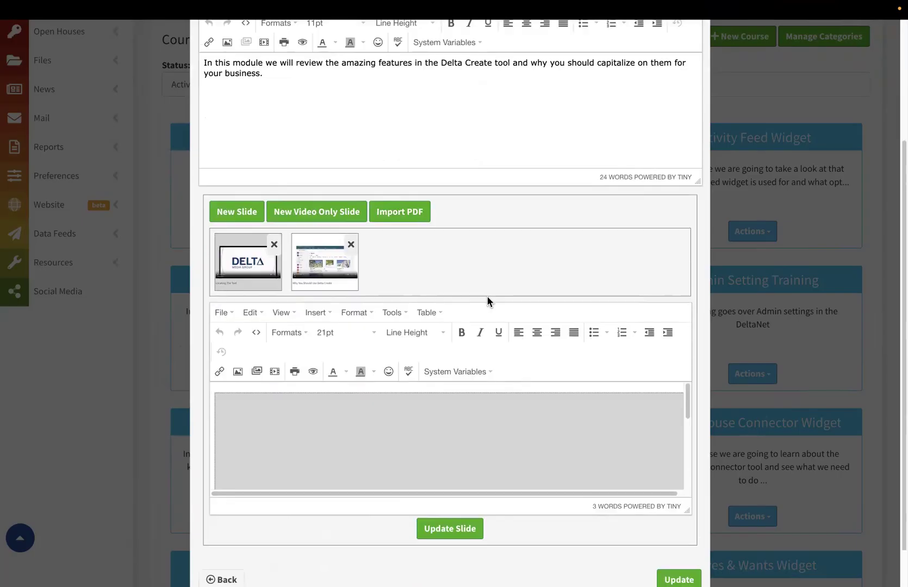
scroll(487, 296, "up", 3)
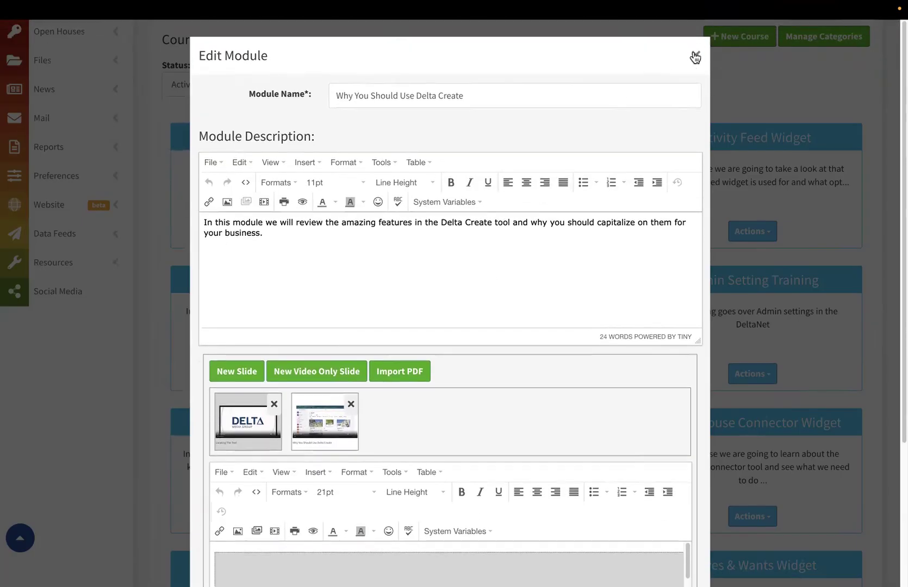
left_click(696, 57)
Step: Switch to the other DeltaNET site, open Education, and look through the Academy courses by category
scroll(527, 405, "up", 6)
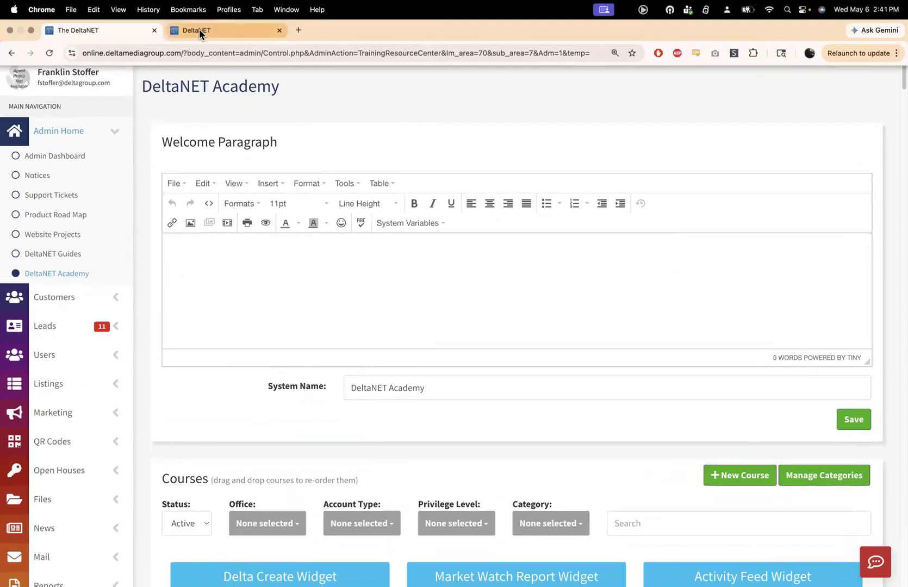
left_click(199, 30)
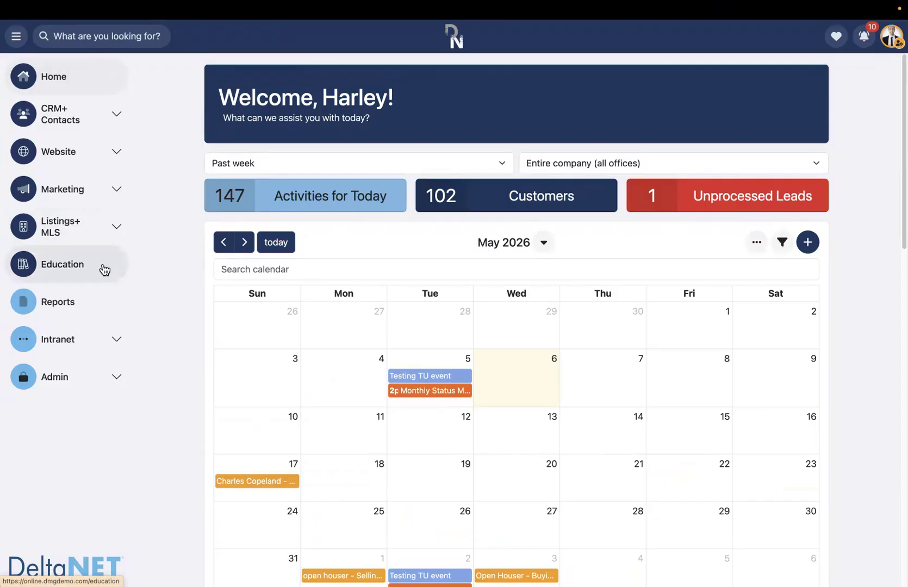
left_click(134, 266)
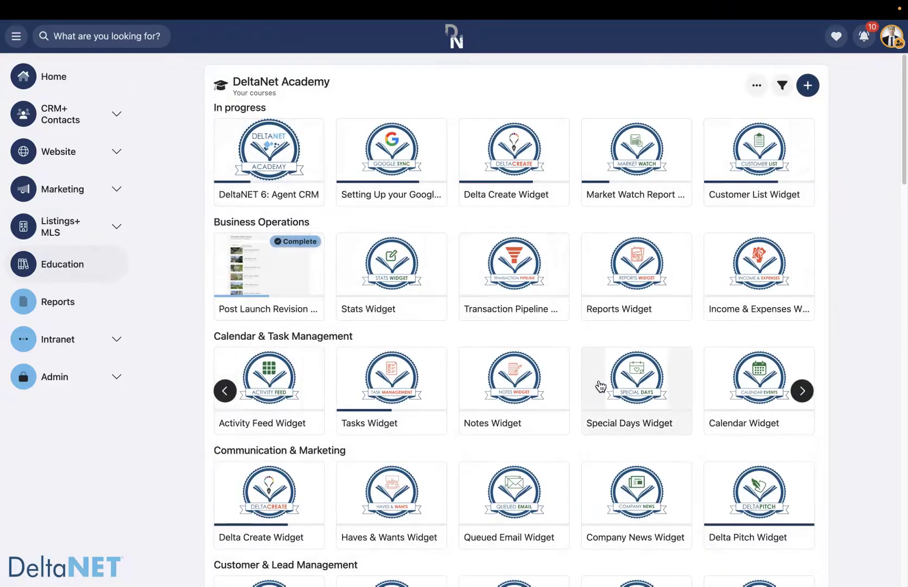
scroll(670, 420, "down", 7)
scroll(670, 420, "down", 2)
scroll(670, 421, "up", 10)
Step: Open the Academy progress report, view the course progress details for TeamPTest, and return to the courses
left_click(757, 87)
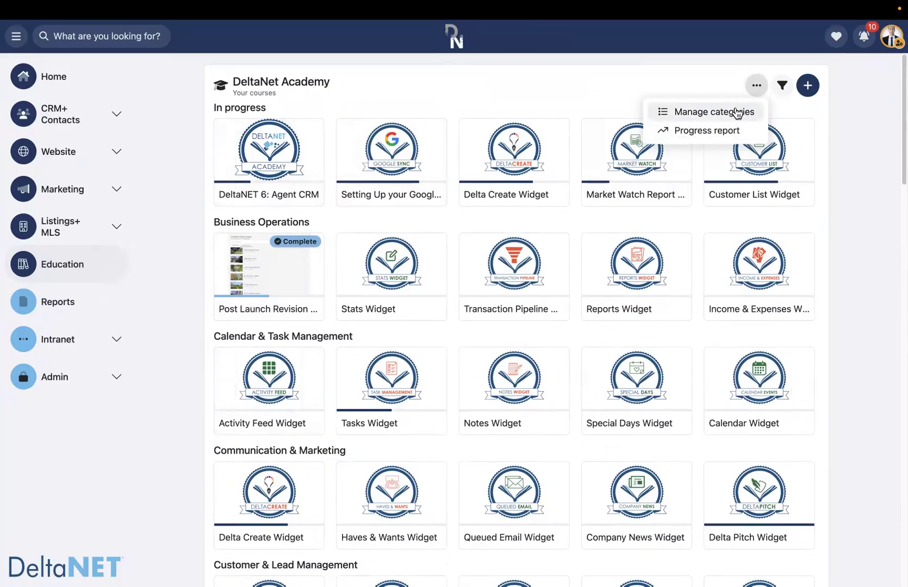
left_click(709, 130)
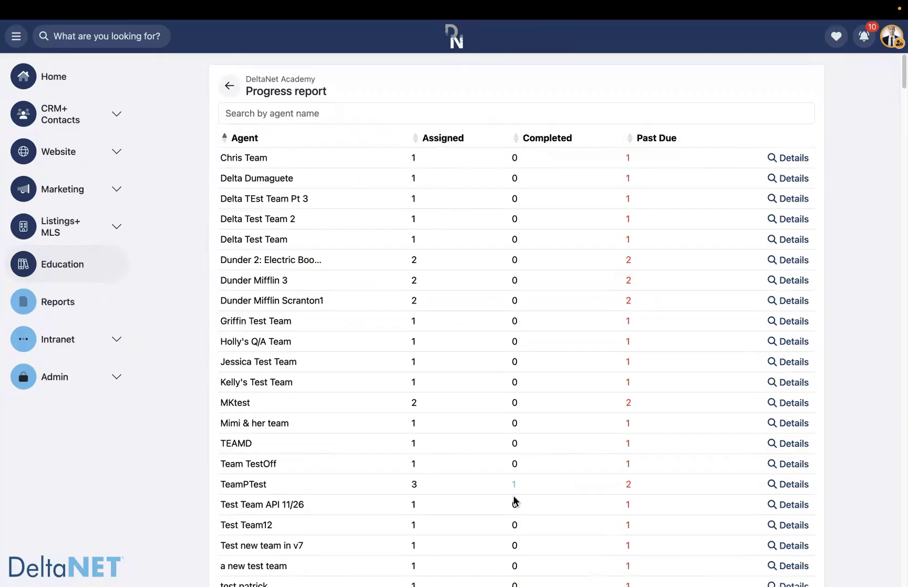
left_click(778, 486)
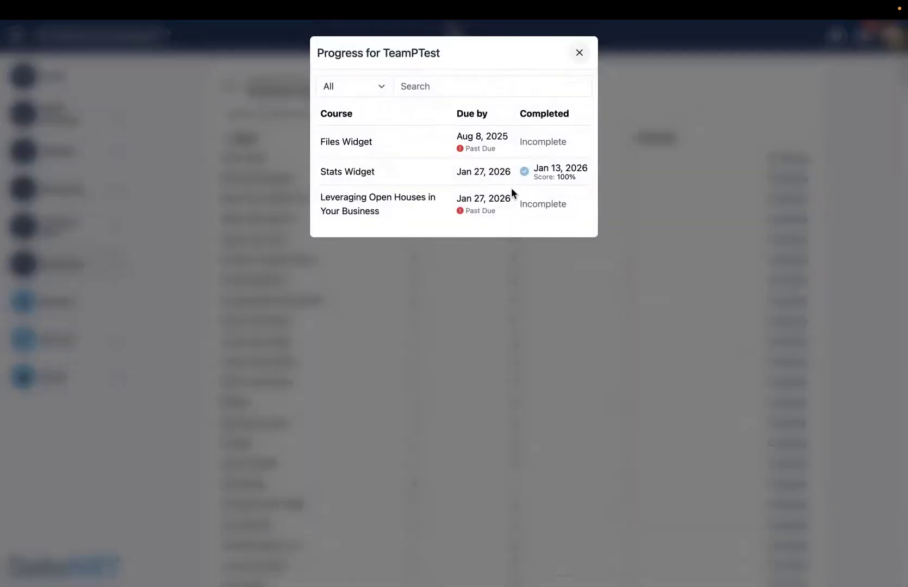
left_click(578, 56)
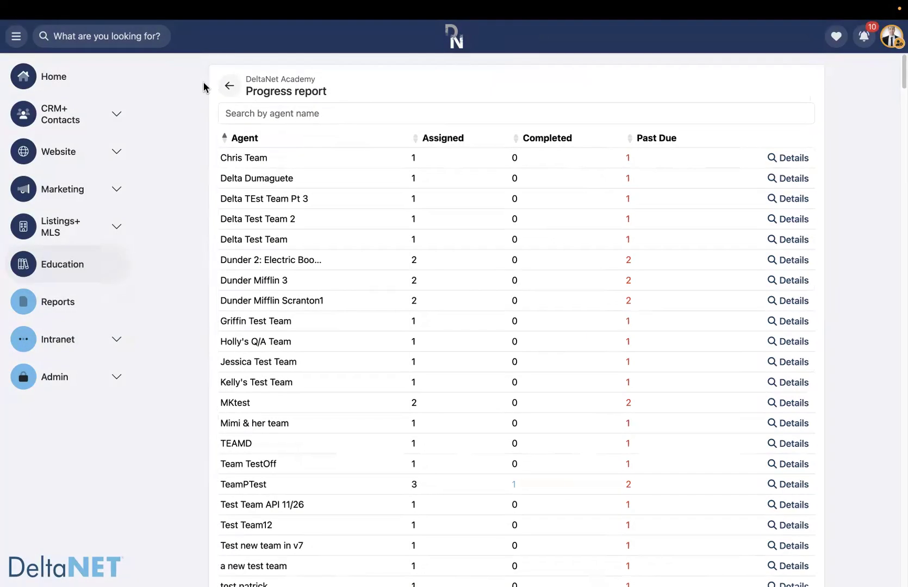
left_click(232, 87)
Step: Inspect the Category, Progress and Status options of the Academy course filter, and close it without applying anything
left_click(782, 87)
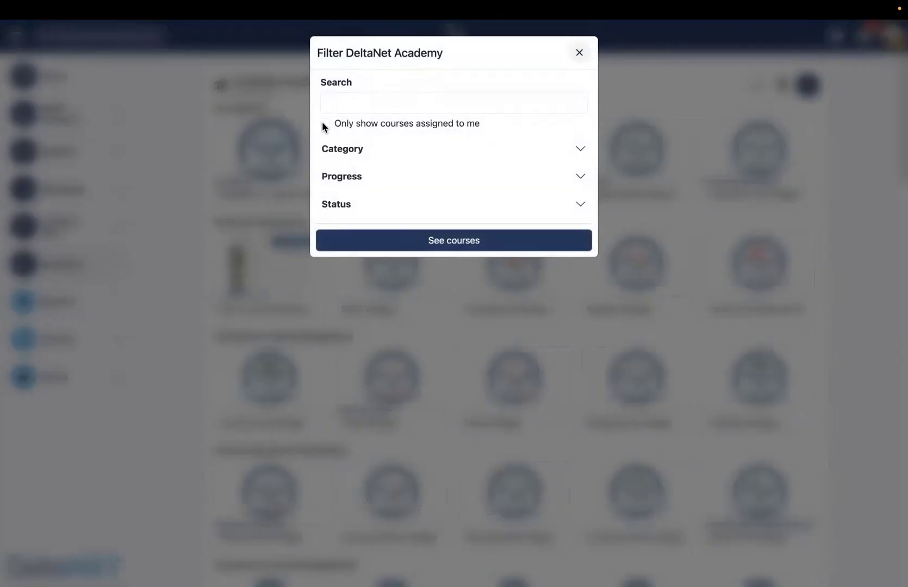
left_click(449, 150)
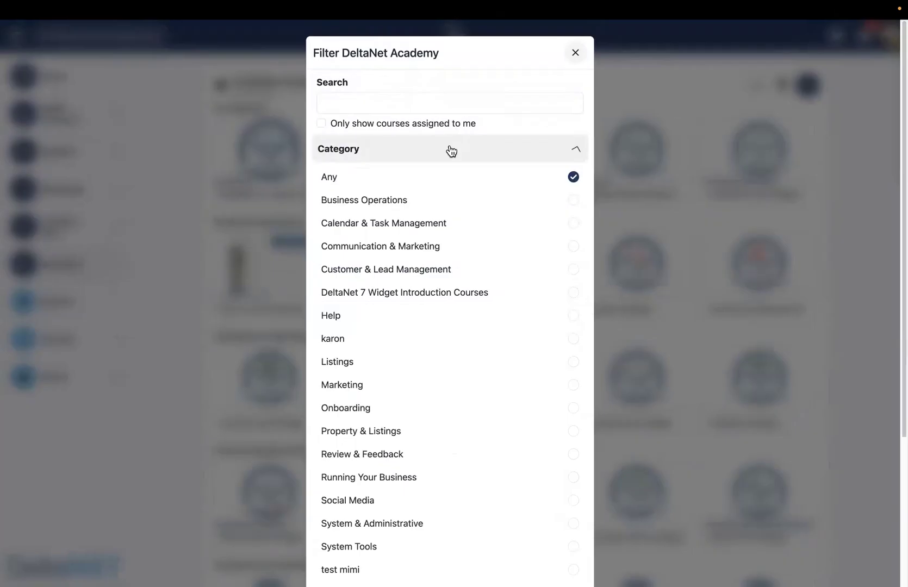
left_click(451, 151)
left_click(472, 174)
left_click(479, 187)
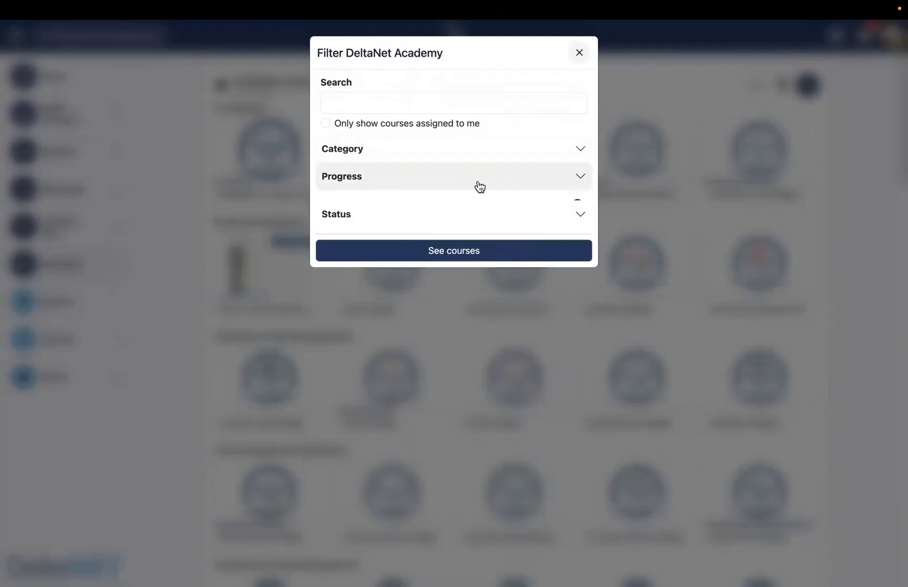
left_click(476, 213)
left_click(476, 211)
left_click(579, 54)
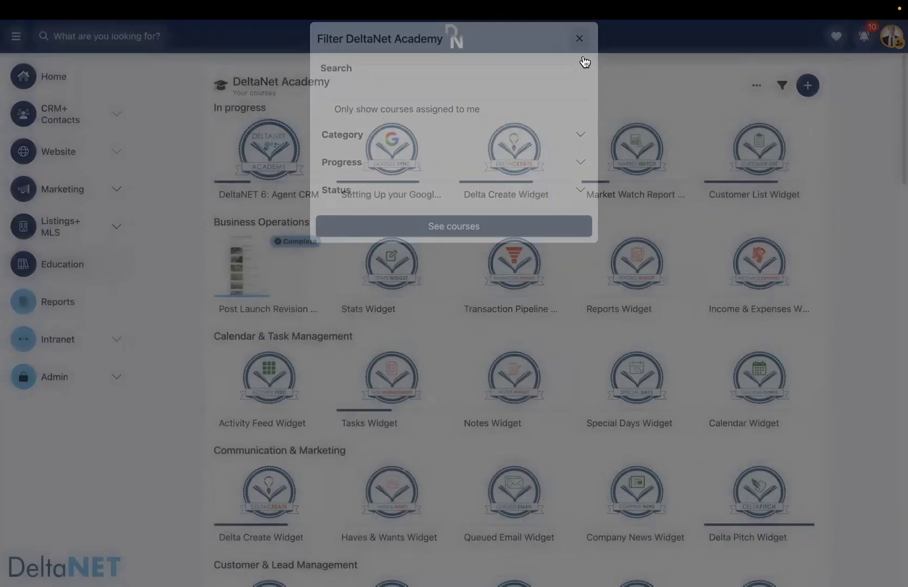
Step: Create a new Academy course titled "Test" in the Business Operations category with the description "tEST"
left_click(808, 87)
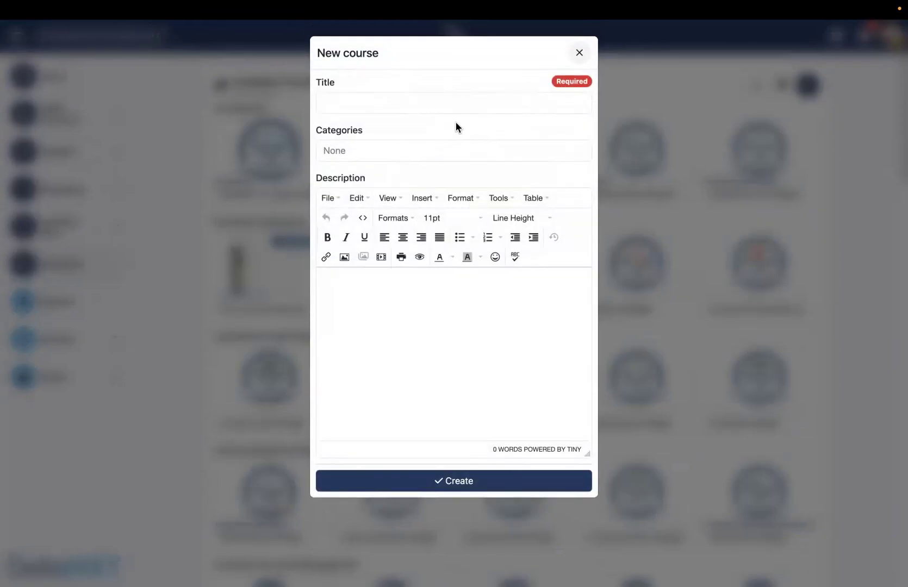
left_click(438, 104)
type("Test")
left_click(399, 148)
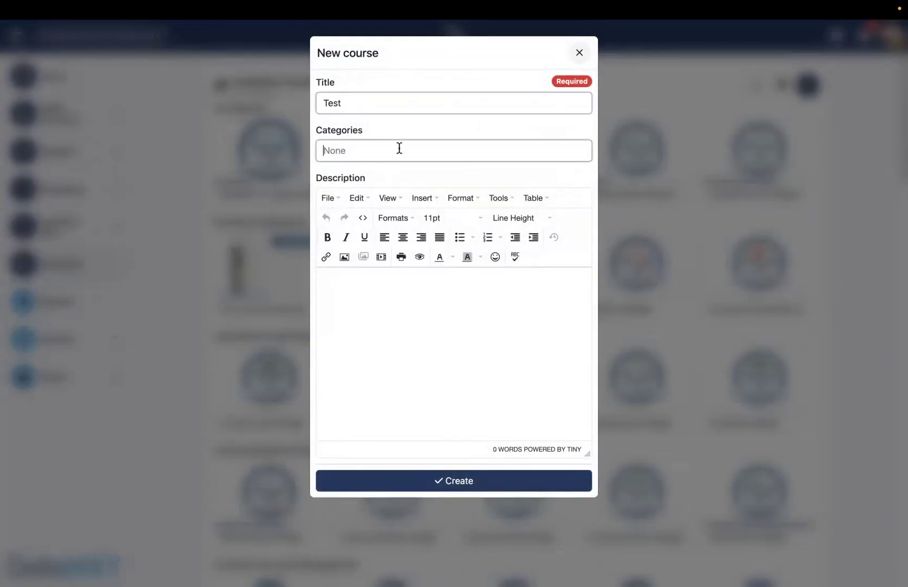
left_click(376, 175)
left_click(358, 348)
type("tEST")
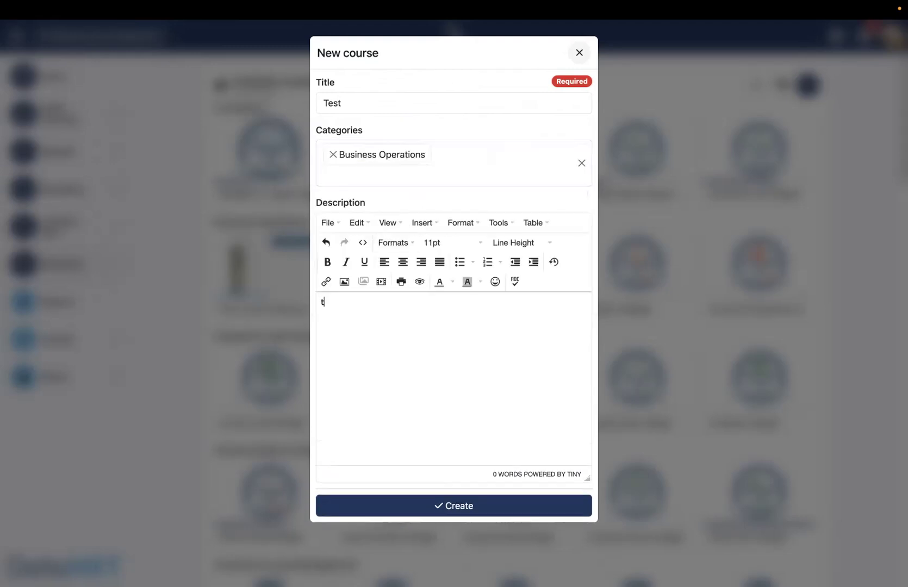
left_click(413, 507)
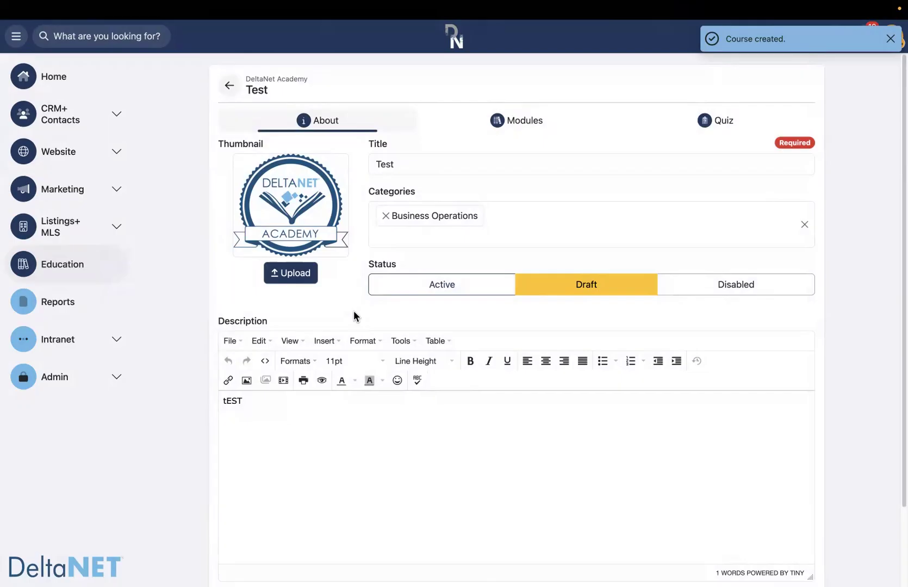
Step: Review the Test course's general details, status options and description, and examine its advanced settings for prerequisites, unlockable items and access
scroll(353, 314, "down", 2)
scroll(353, 314, "up", 2)
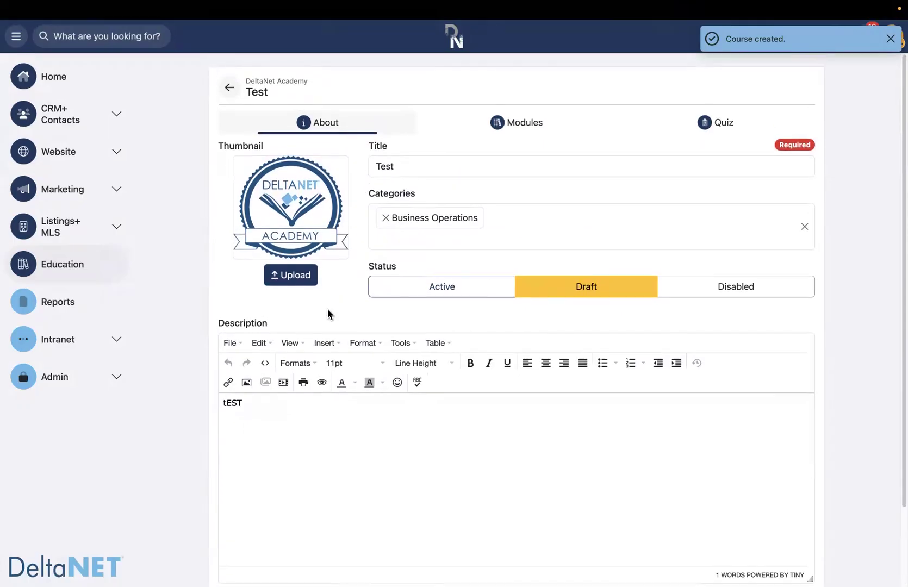
scroll(440, 241, "down", 3)
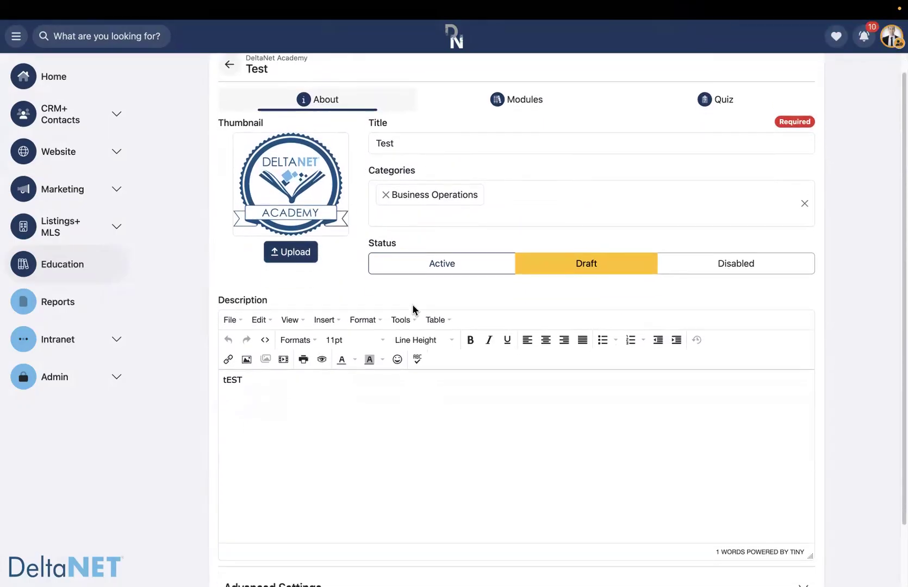
left_click(422, 194)
left_click(565, 200)
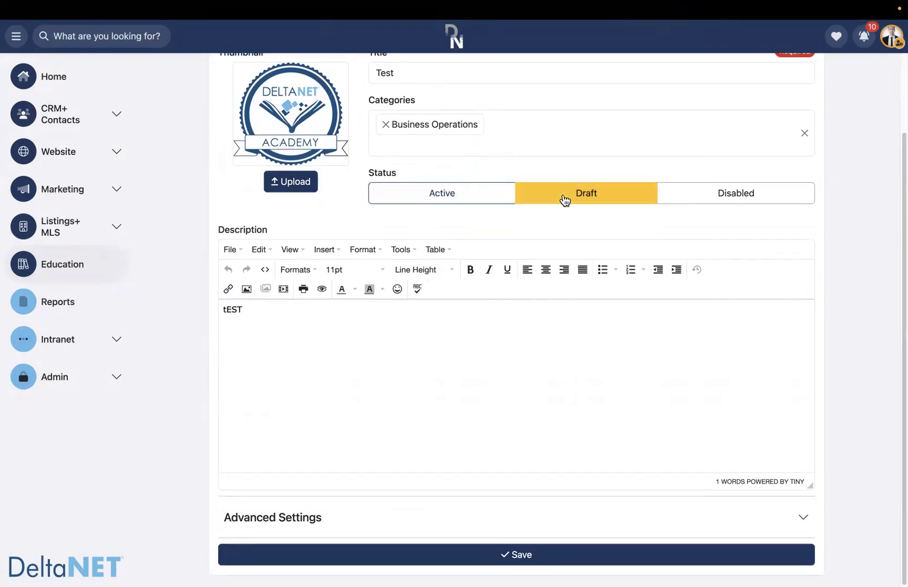
left_click(319, 370)
left_click(472, 518)
scroll(469, 516, "down", 5)
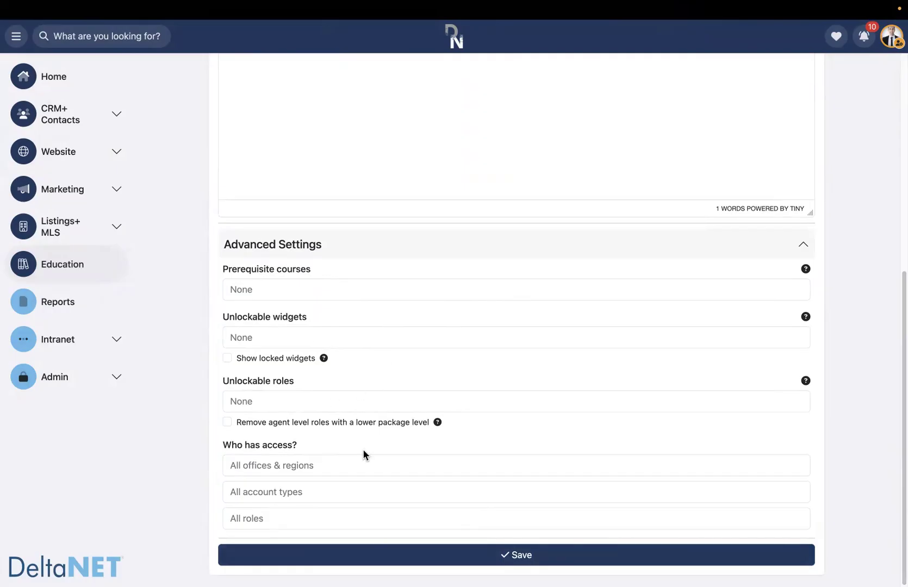
scroll(391, 395, "up", 10)
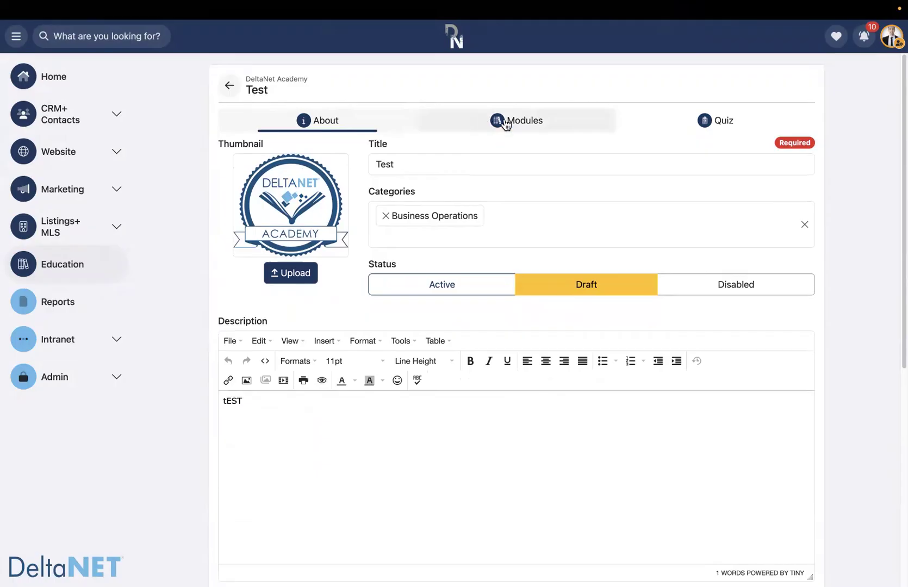
Step: Add the existing company module "What is Delta Pitch?" from the Delta Pitch: Creating a CMA course to the Test course
left_click(505, 123)
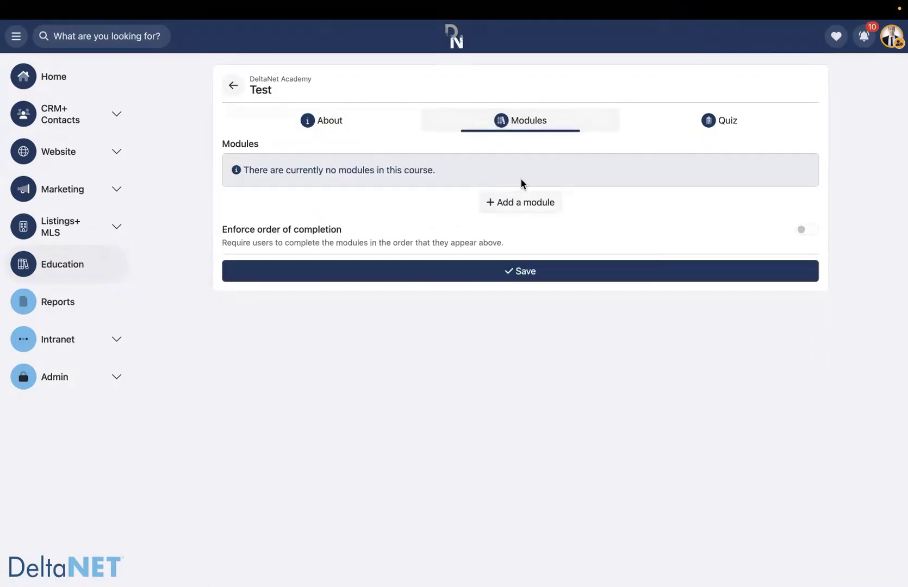
left_click(506, 205)
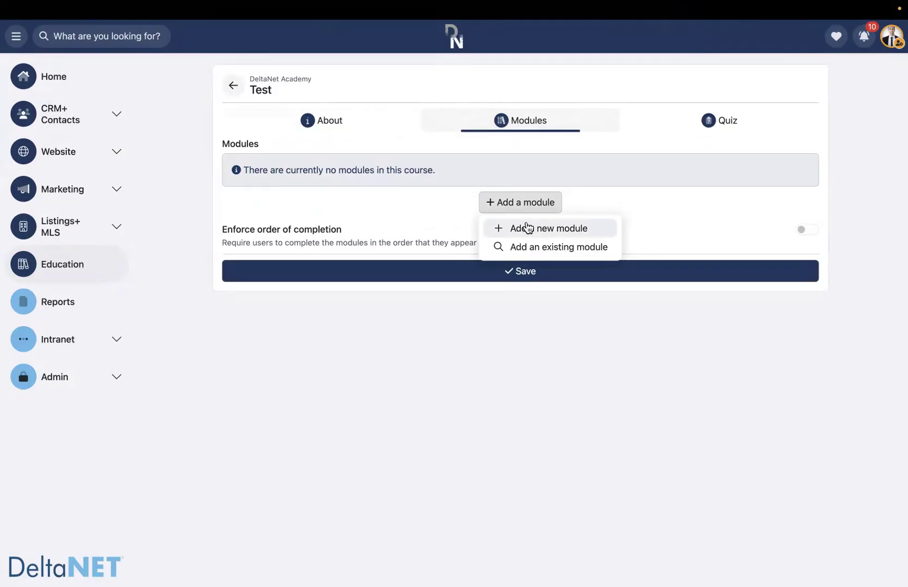
left_click(547, 250)
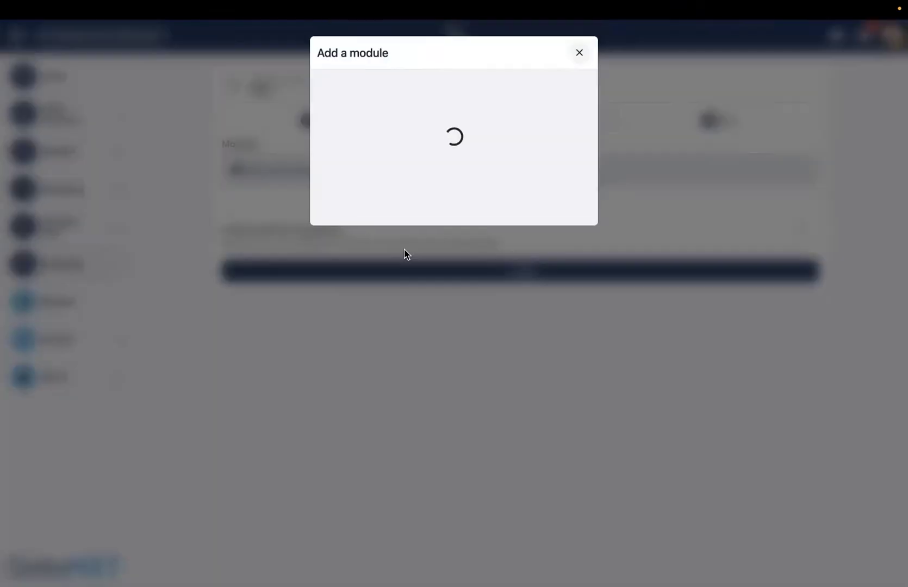
scroll(363, 324, "down", 3)
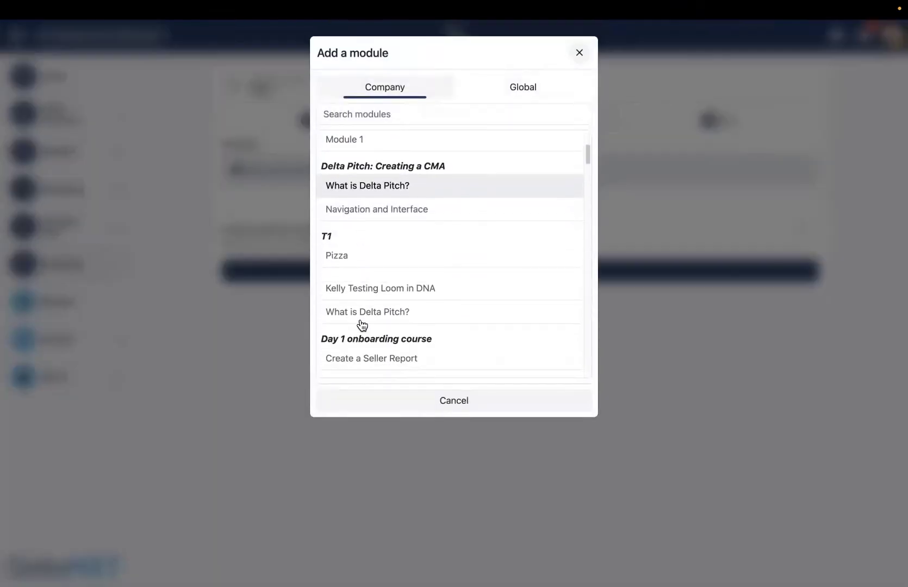
left_click(366, 183)
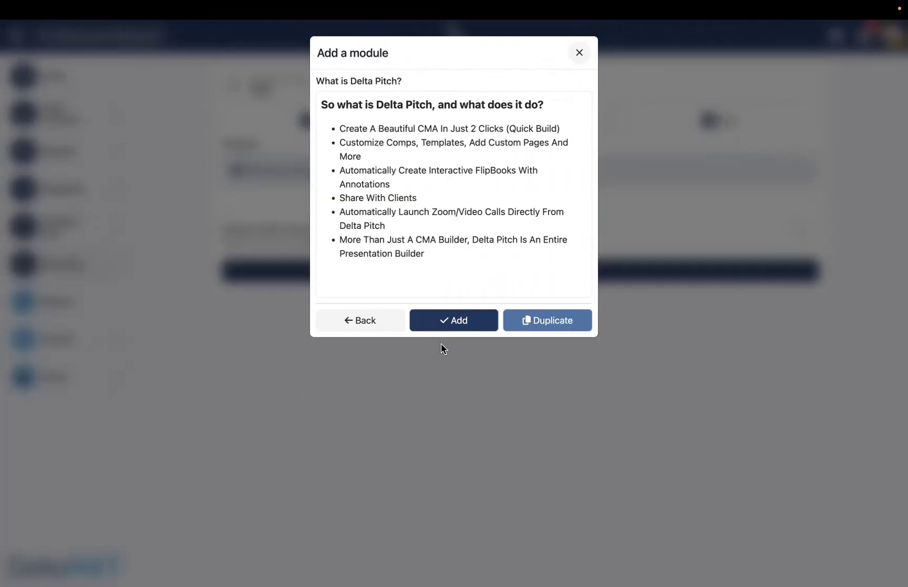
left_click(454, 323)
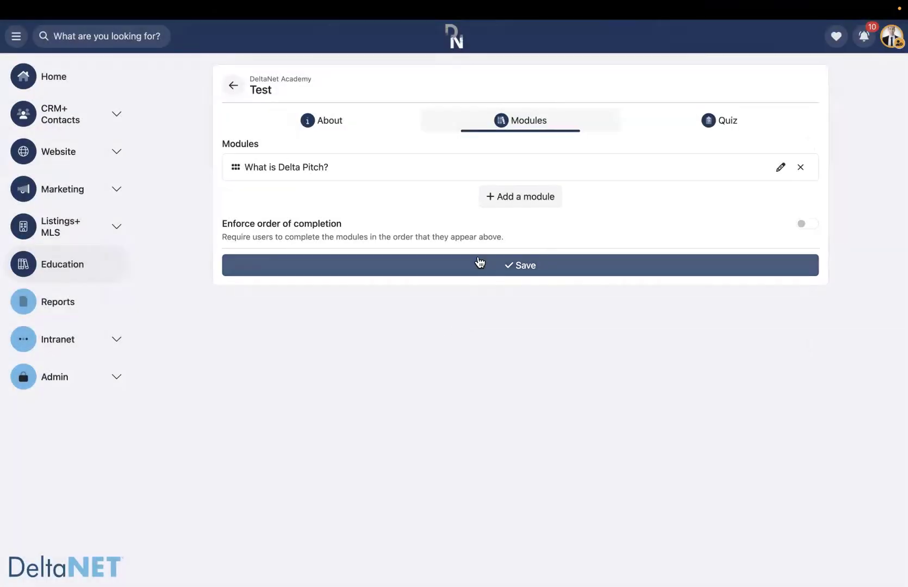
Step: Open the form for a new module, look over its slide editor and general details, and close it without saving
left_click(518, 197)
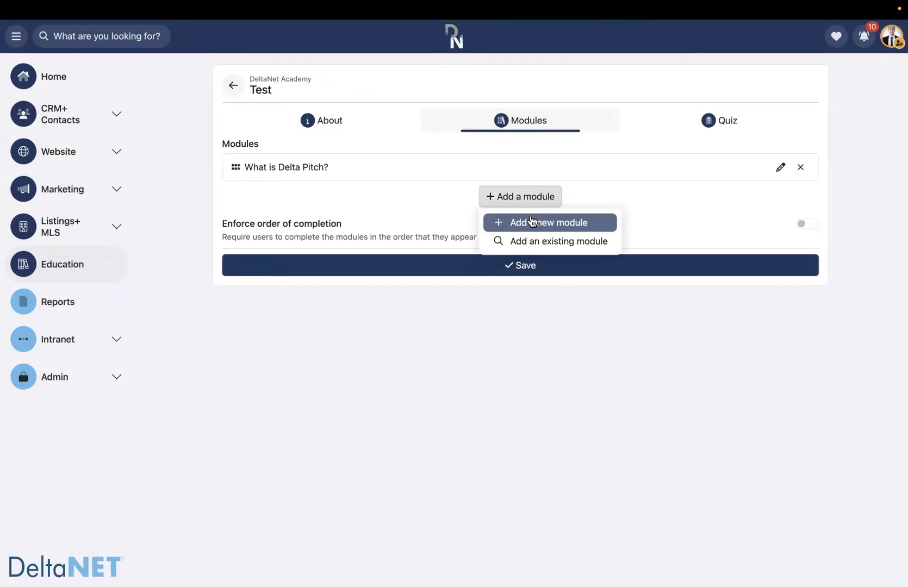
left_click(531, 222)
left_click(552, 87)
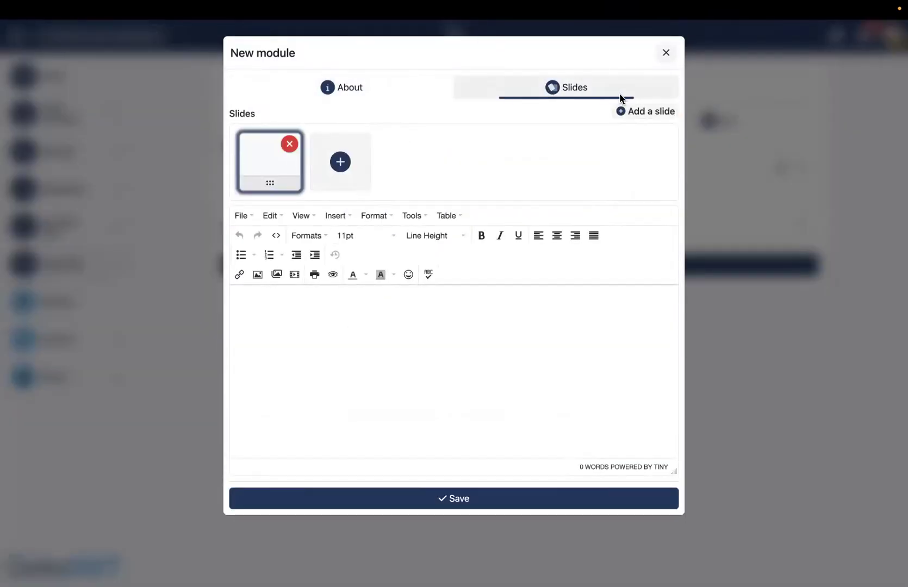
left_click(344, 88)
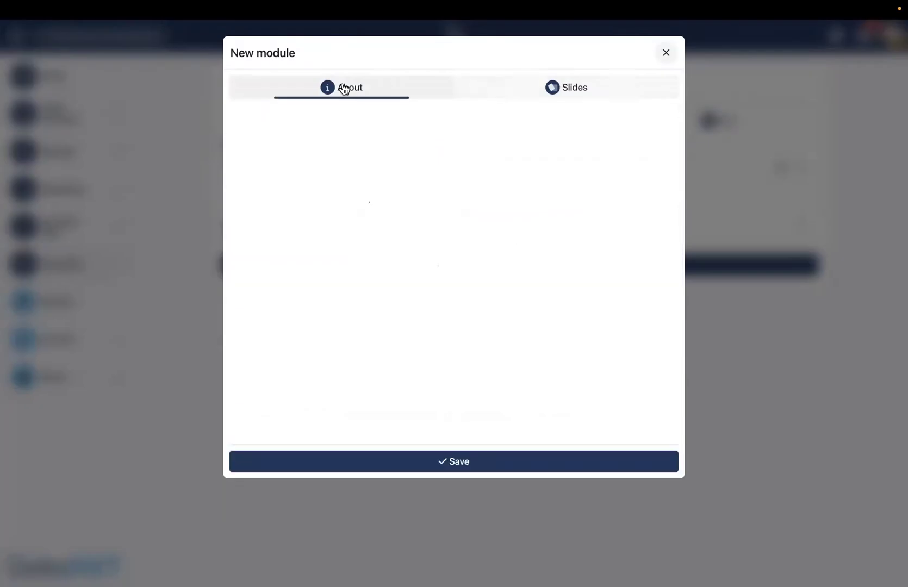
left_click(668, 53)
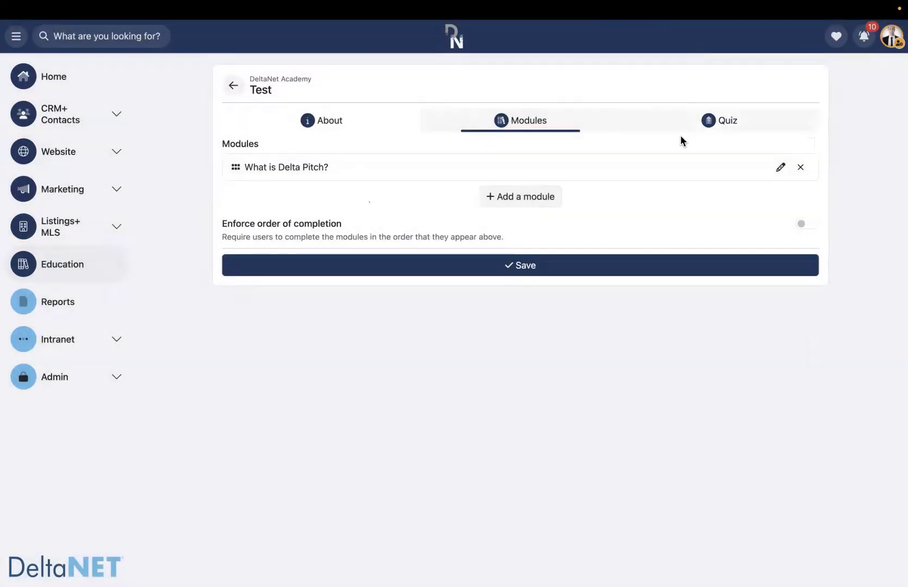
Step: Require a quiz for completing the Test course, and view the new question form without adding a question
left_click(713, 134)
left_click(805, 145)
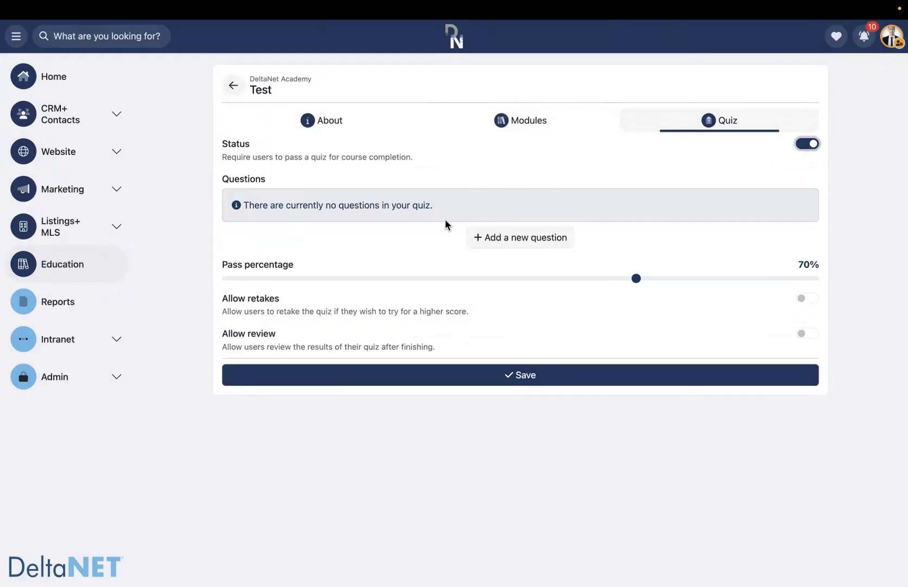
left_click(515, 238)
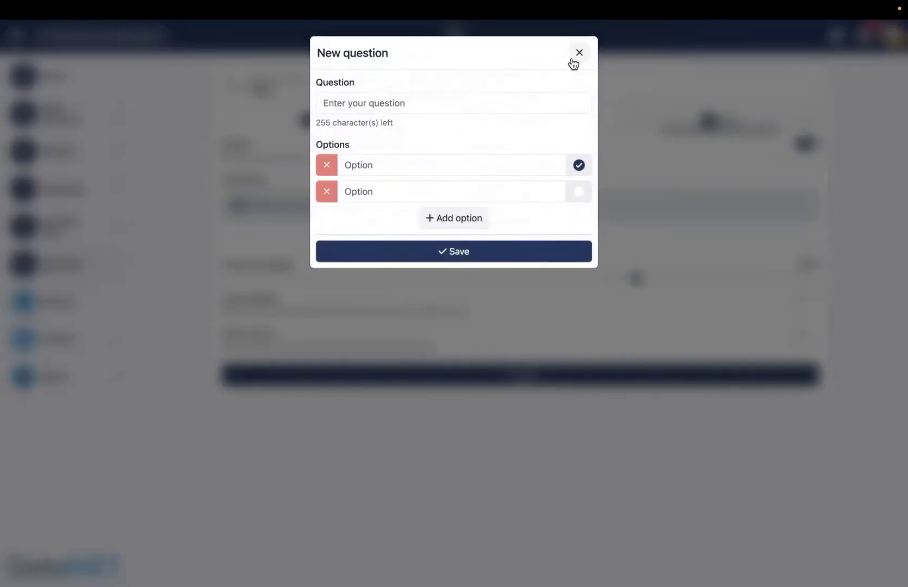
left_click(574, 60)
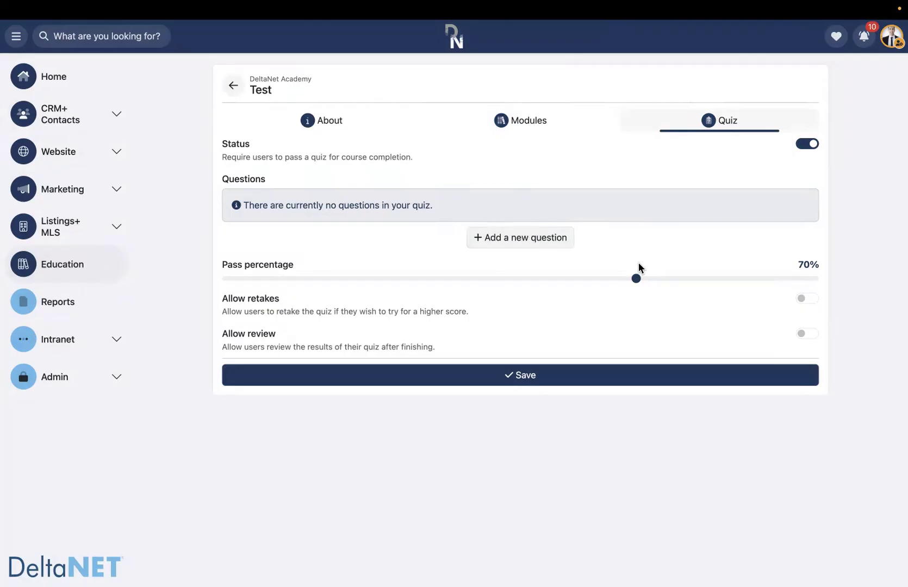
Step: Raise the quiz's pass percentage, allow retakes and review, and return to the Academy course list
left_click_drag(638, 281, 697, 281)
left_click(806, 299)
left_click(806, 334)
left_click(231, 87)
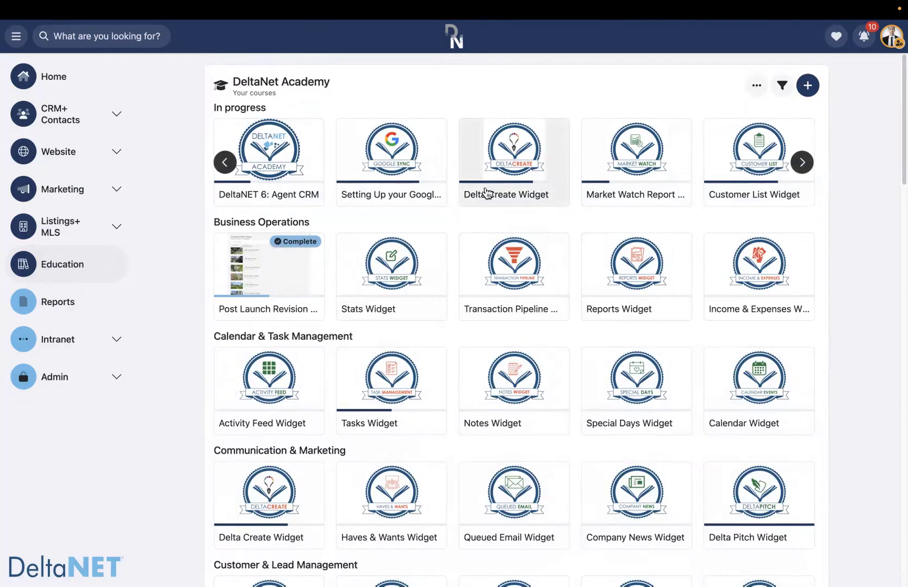
Step: Open the course "Setting Up your Google Sync", inspect its additional course actions, and return to the Academy course list
left_click(411, 162)
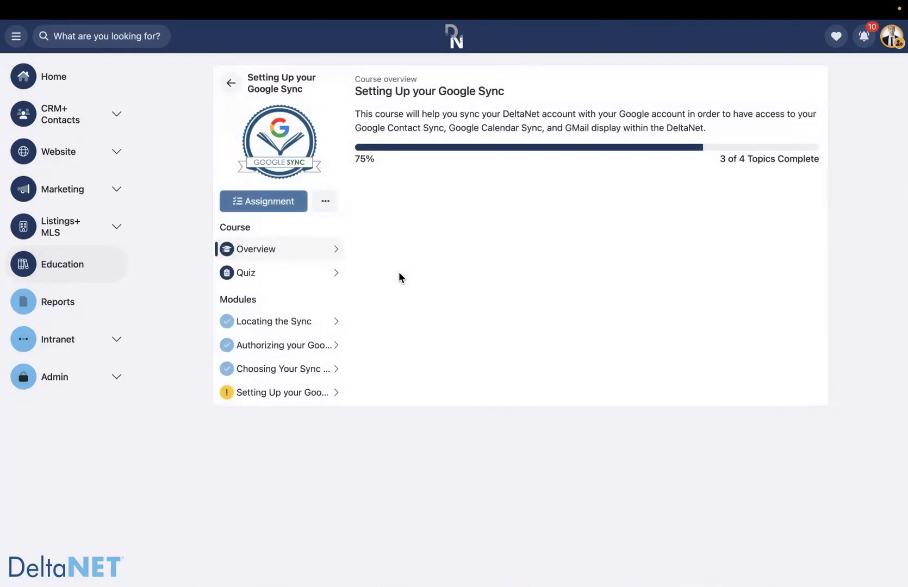
left_click(325, 201)
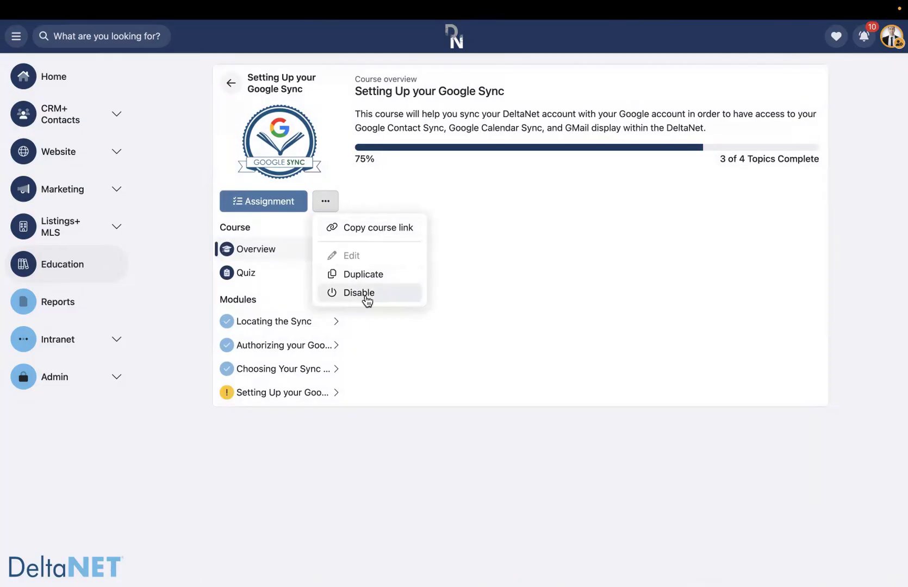
left_click(231, 83)
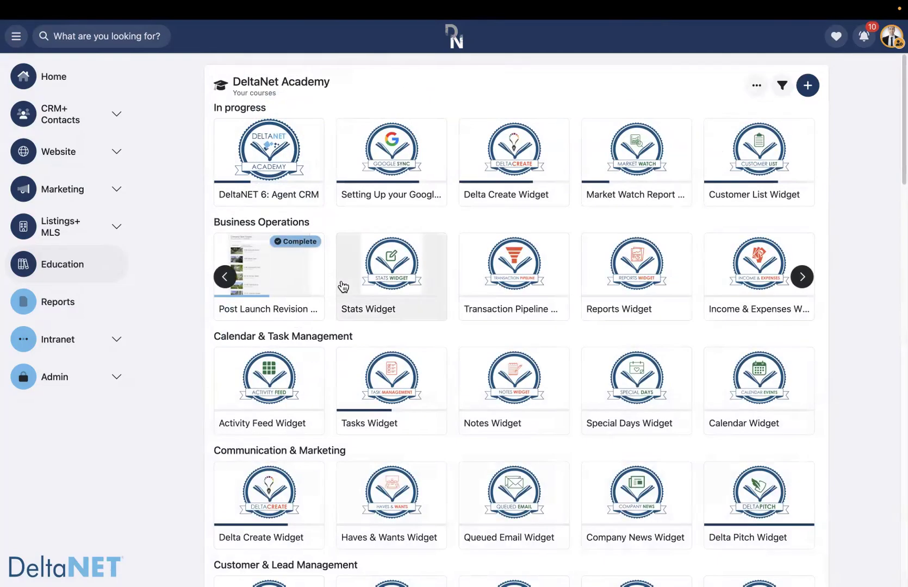